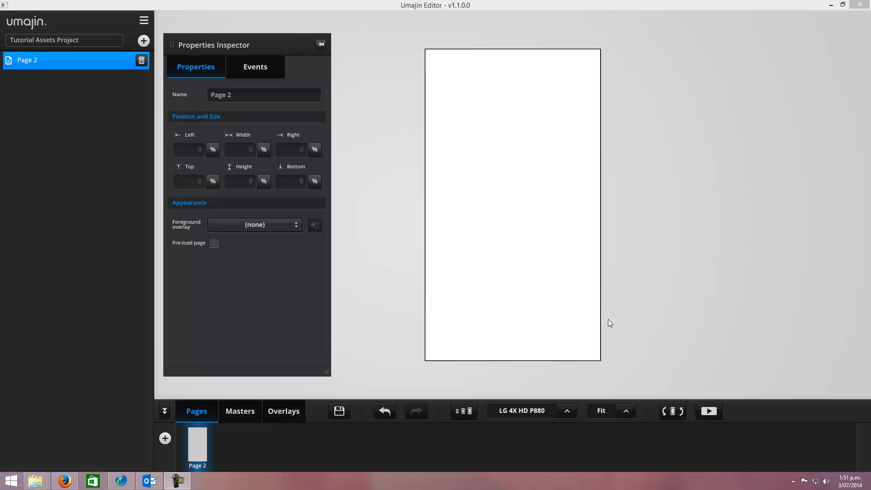
Insert a Loyalty Program Advanced component from the Commerce category into Page 2
click(143, 41)
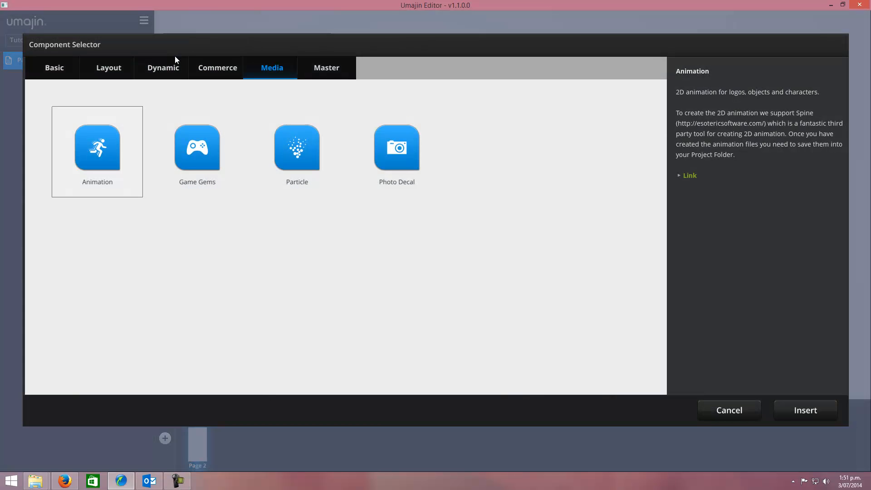
click(215, 75)
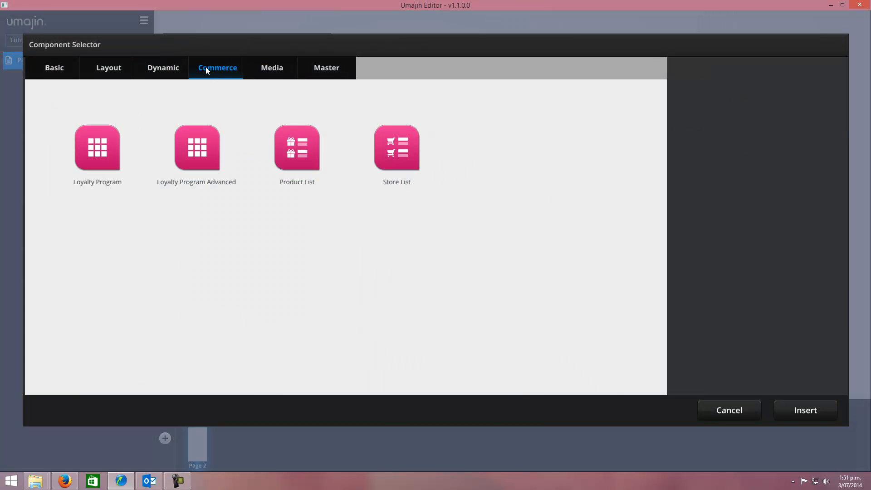
click(185, 155)
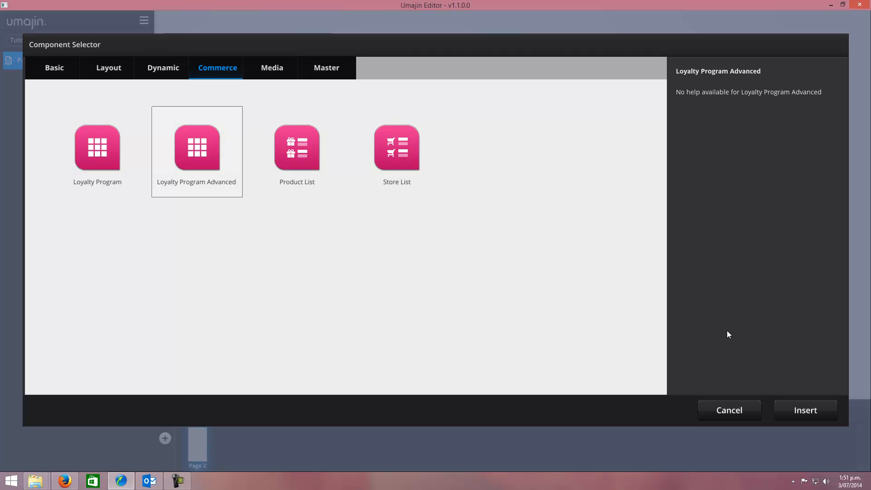
click(805, 410)
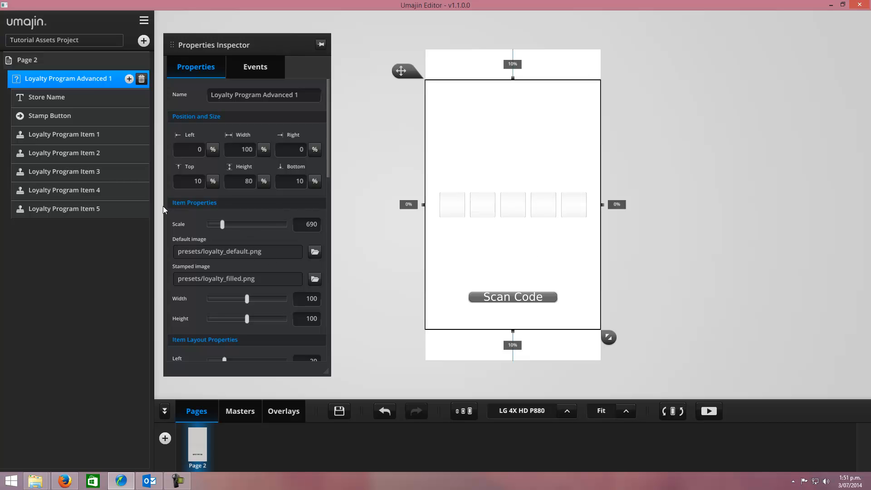
Set the loyalty program's default image to Loyalty Card 3/stamp item.png and its stamped image to Loyalty Card 3/stamped.png
click(315, 252)
click(100, 122)
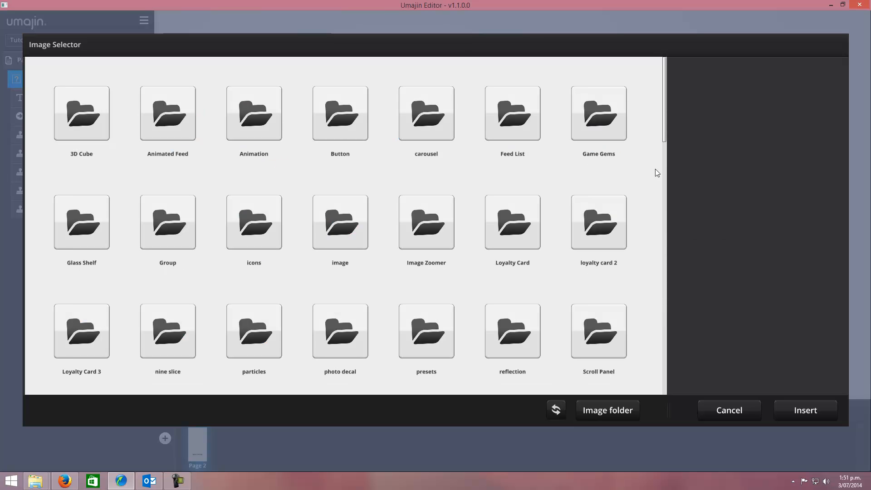
click(84, 340)
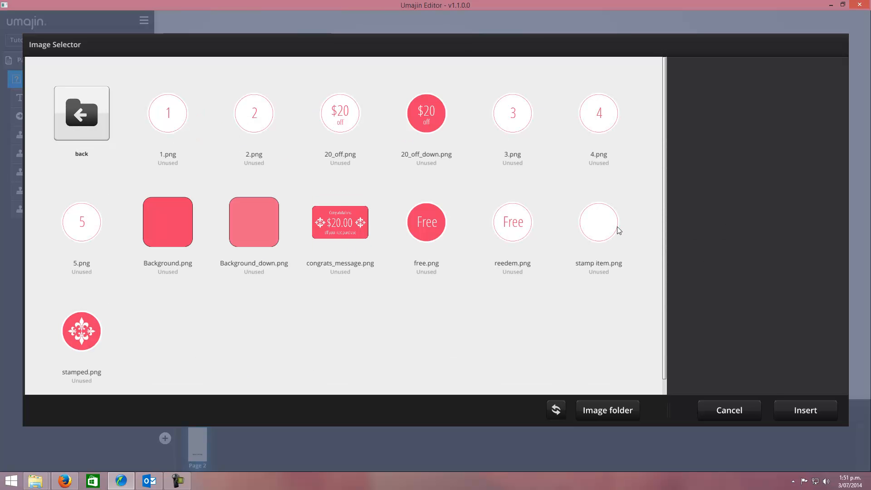
click(595, 224)
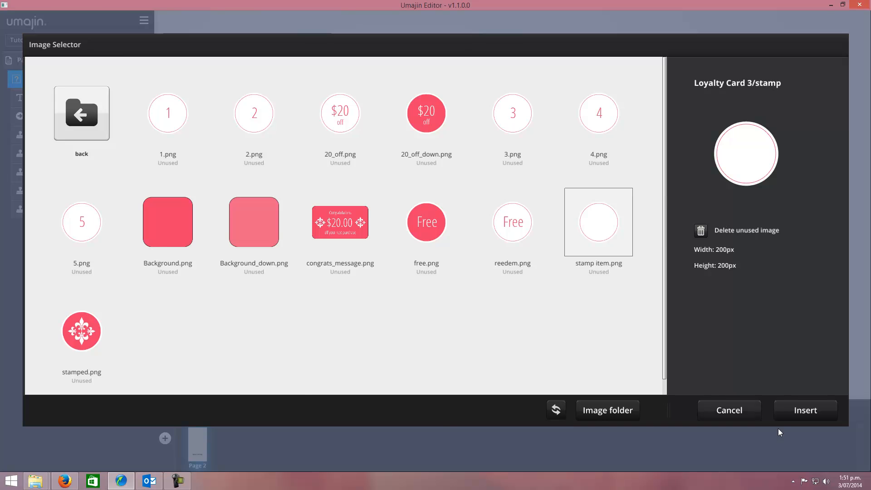
click(797, 412)
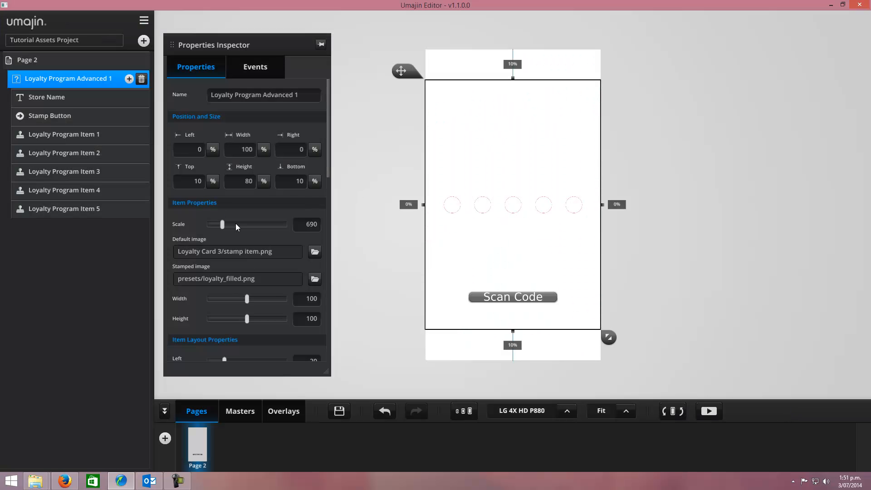
click(320, 278)
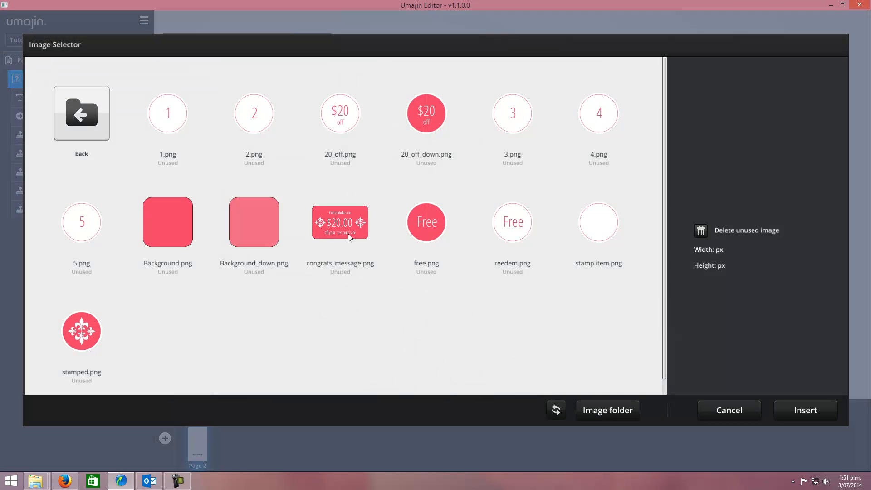
click(77, 338)
click(804, 415)
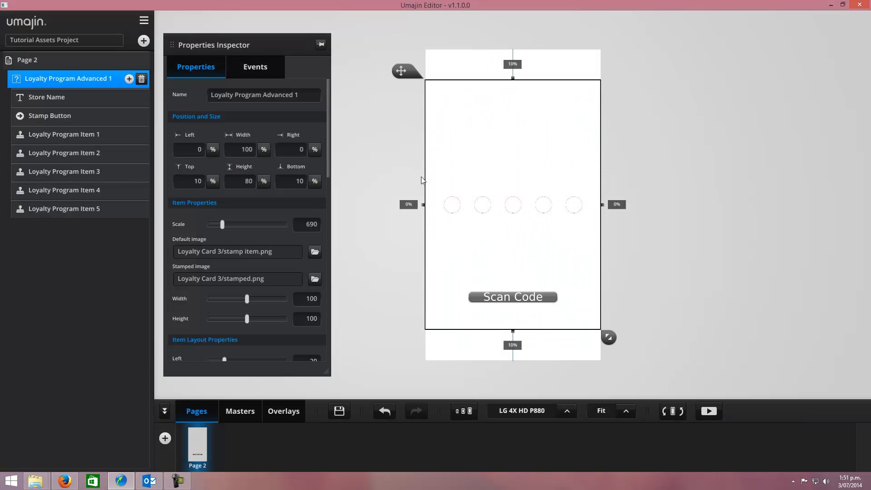
Set the default image of Loyalty Program Item 1 to Loyalty Card 3/1.png
click(108, 136)
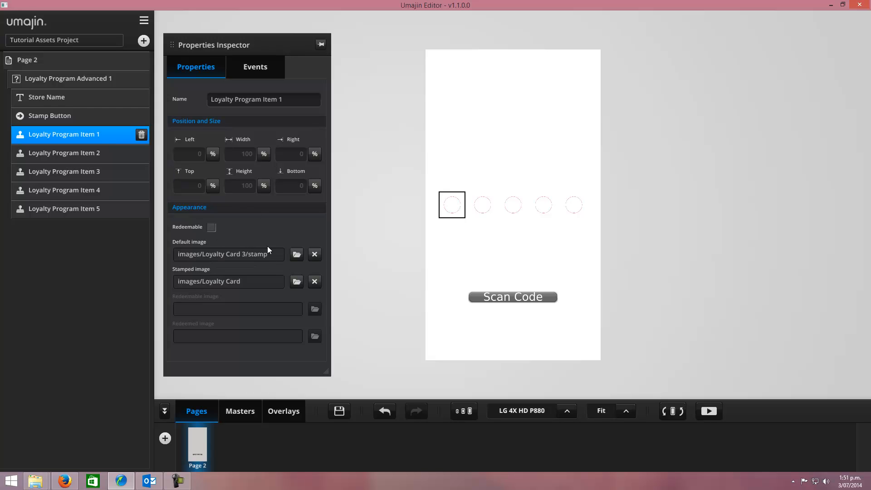
click(300, 257)
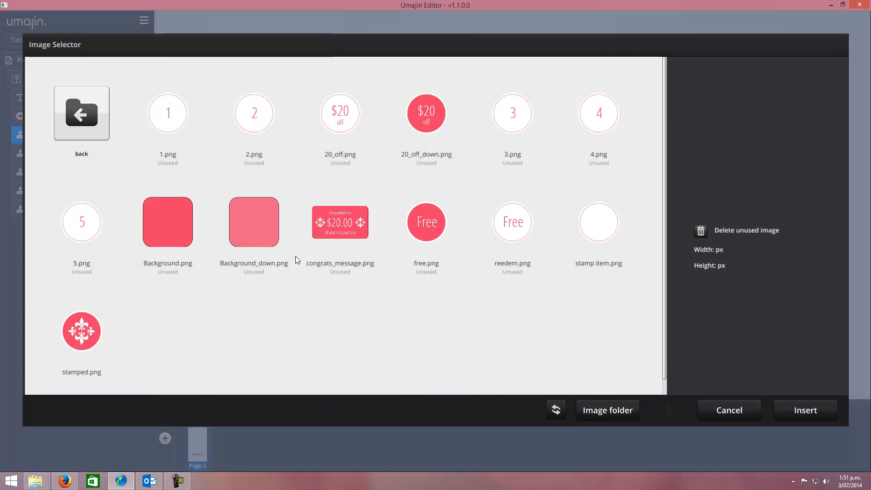
click(162, 106)
click(799, 411)
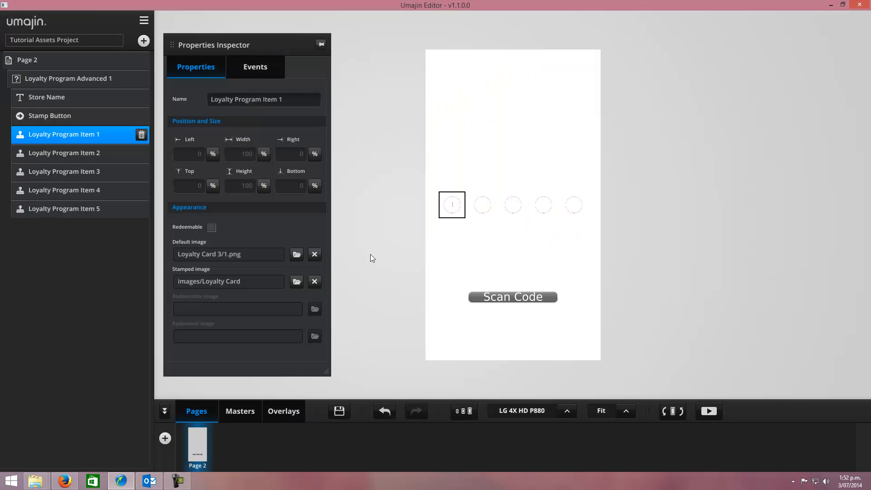
Set the default image of Loyalty Program Item 2 to Loyalty Card 3/2.png
click(48, 156)
click(293, 250)
click(253, 112)
click(819, 414)
Set the default image of Loyalty Program Item 3 to Loyalty Card 3/3.png
click(68, 172)
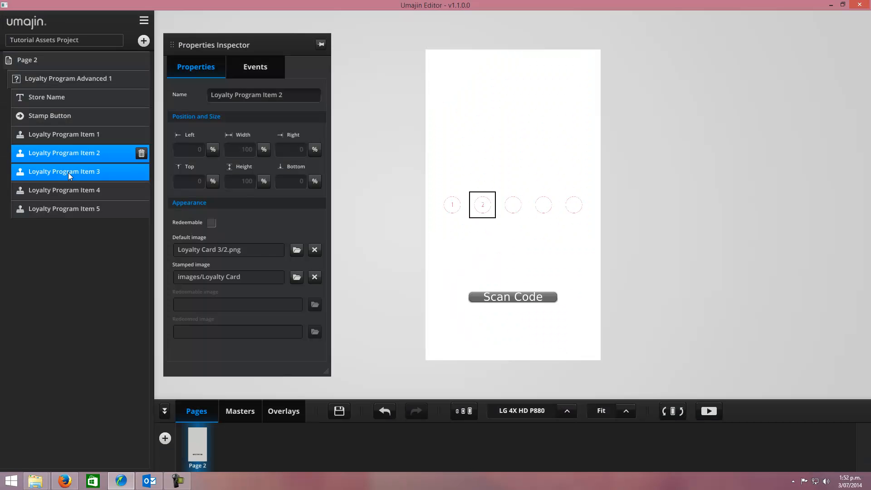
click(298, 254)
click(513, 114)
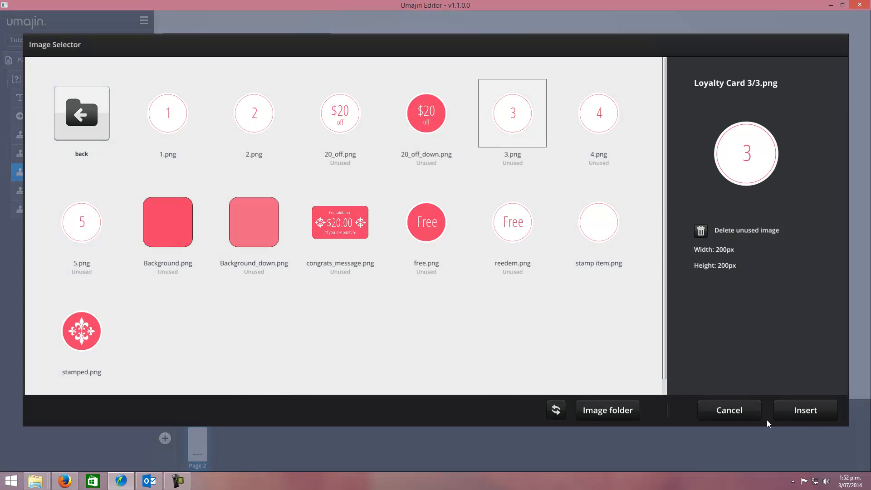
click(811, 418)
Set the default image of Loyalty Program Item 4 to Loyalty Card 3/4.png
click(54, 190)
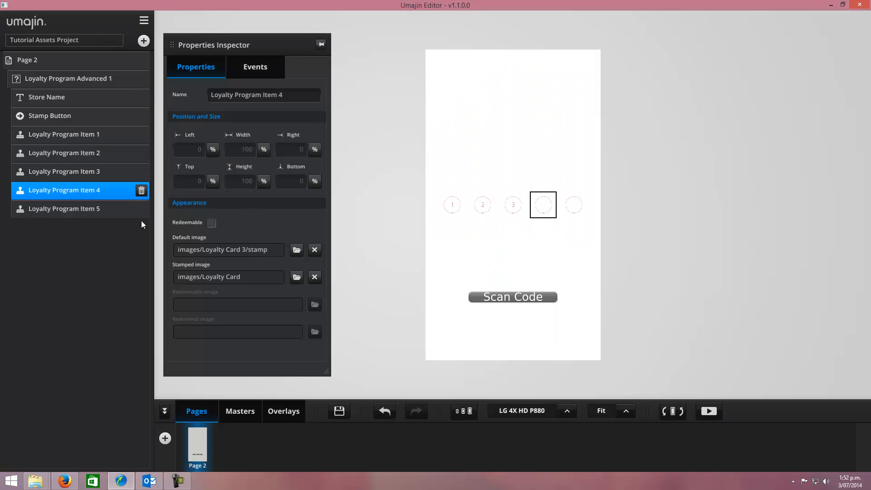
click(297, 249)
click(592, 130)
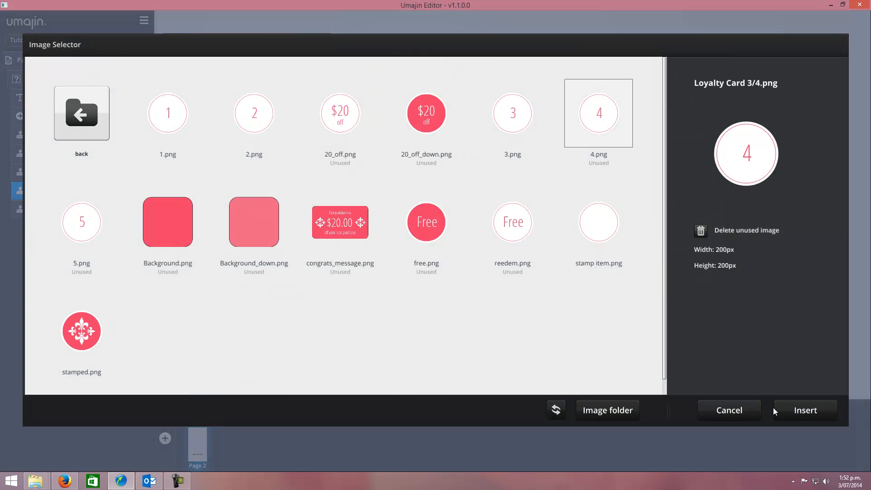
click(799, 411)
Set the default image of Loyalty Program Item 5 to Loyalty Card 3/5.png
click(53, 211)
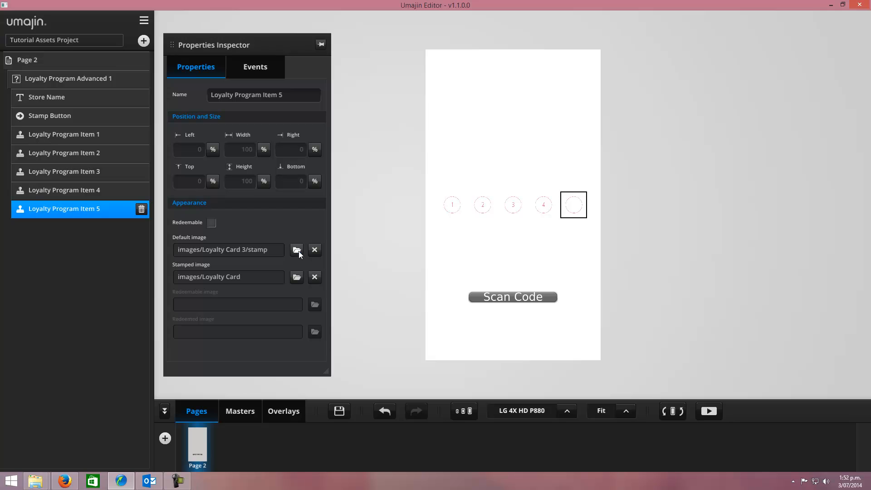
click(297, 249)
click(88, 225)
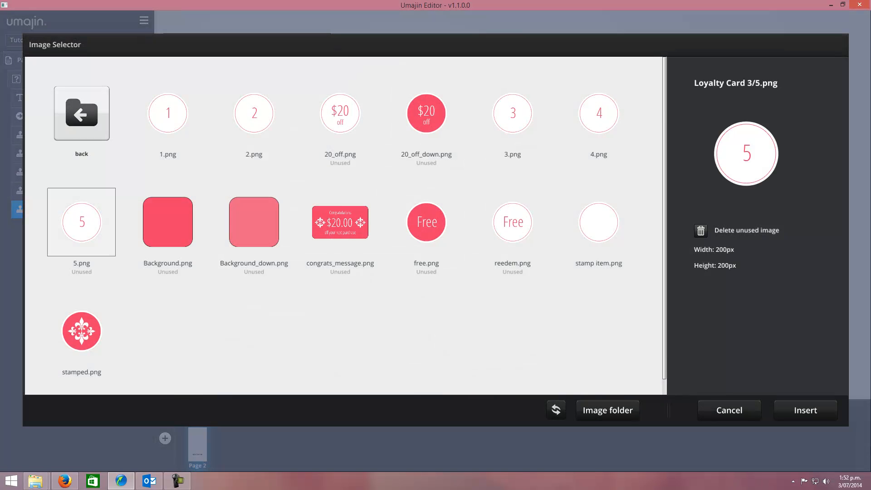
click(805, 411)
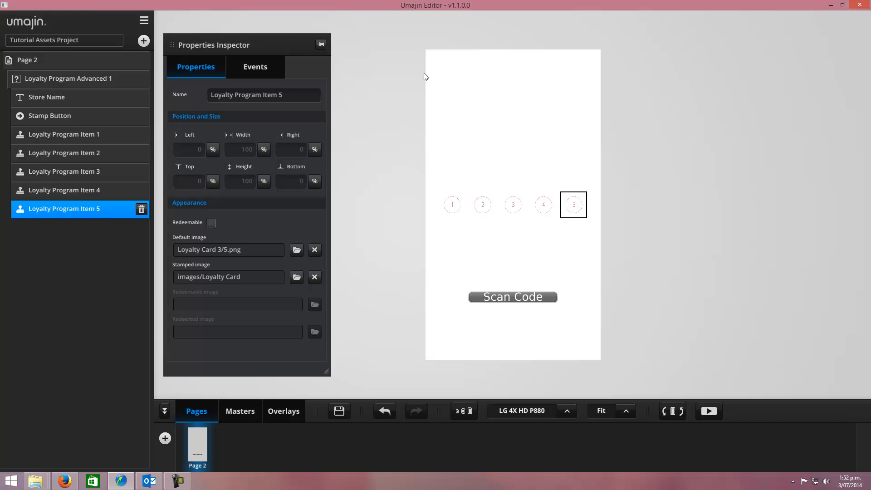
Add a sixth item to the loyalty program as a redeemable one with the default image Loyalty Card 3/20_off.png
click(51, 75)
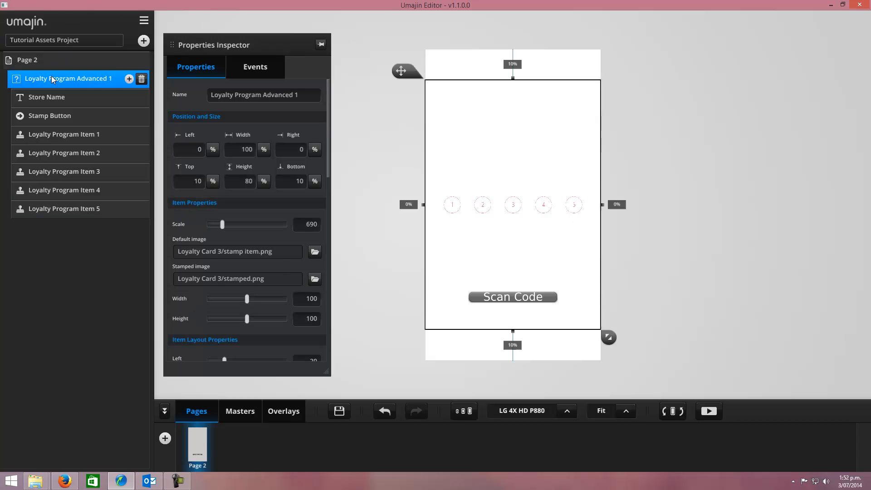
click(128, 81)
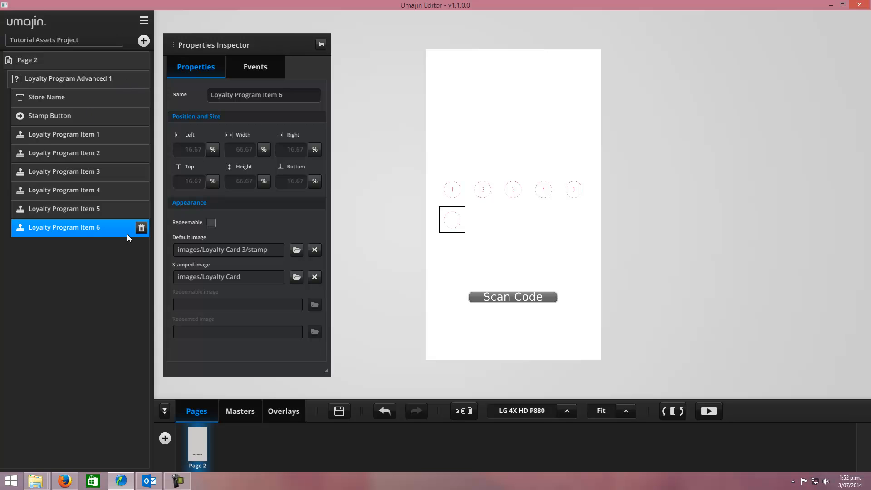
click(211, 222)
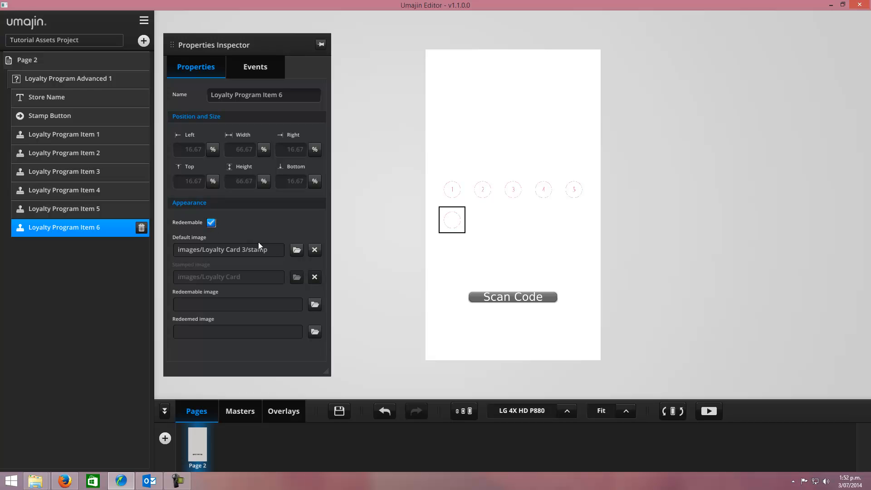
click(294, 252)
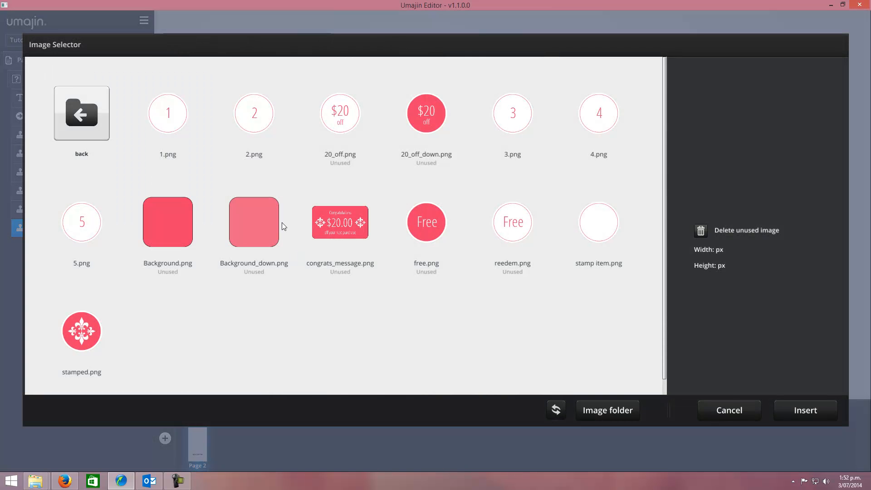
click(334, 134)
click(803, 416)
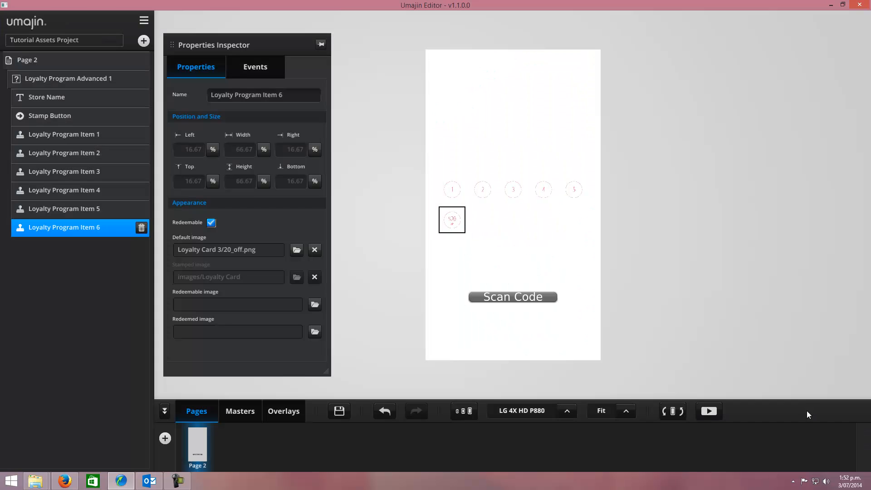
Set both the redeemable image and the redeemed image of the sixth loyalty item to Loyalty Card 3/20_off_down.png
click(315, 304)
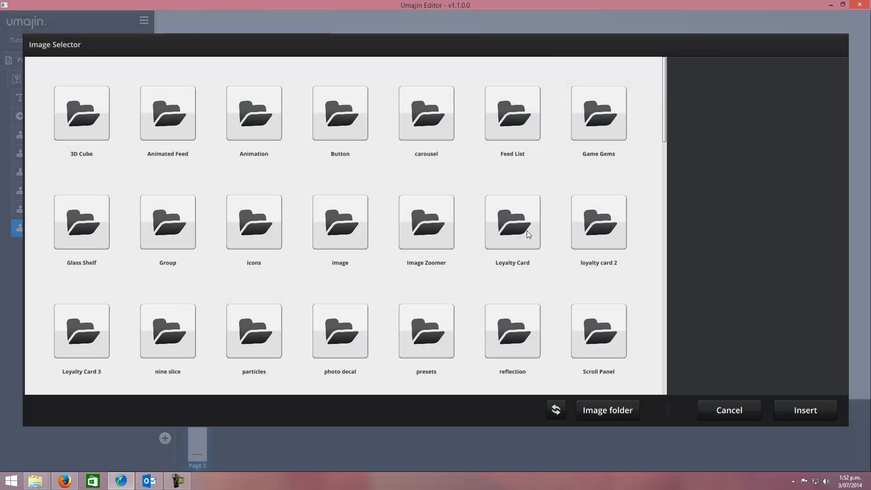
double_click(100, 338)
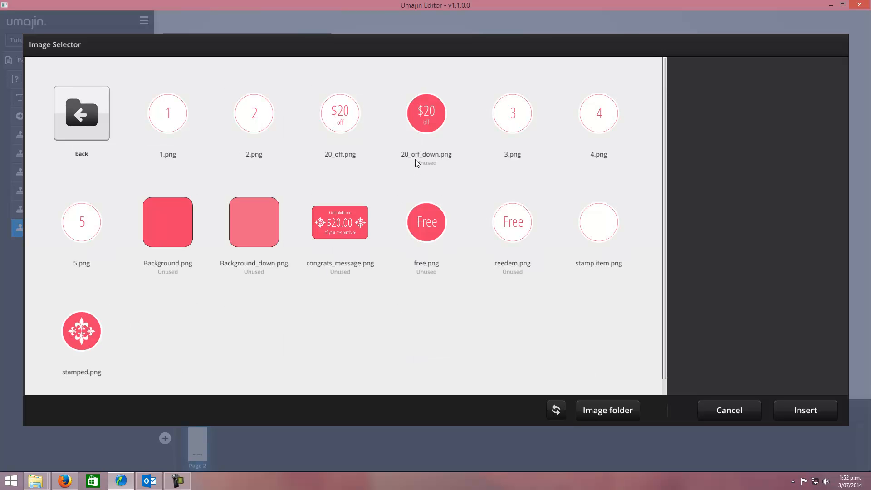
click(417, 117)
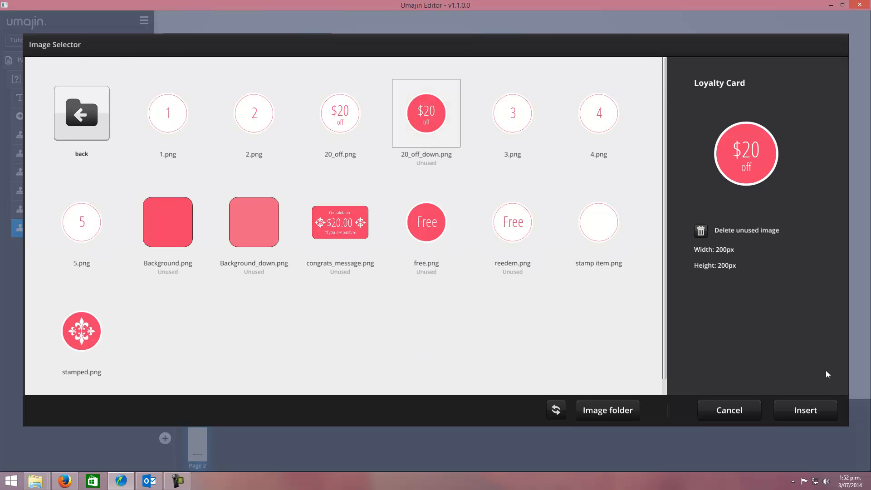
click(817, 410)
click(312, 333)
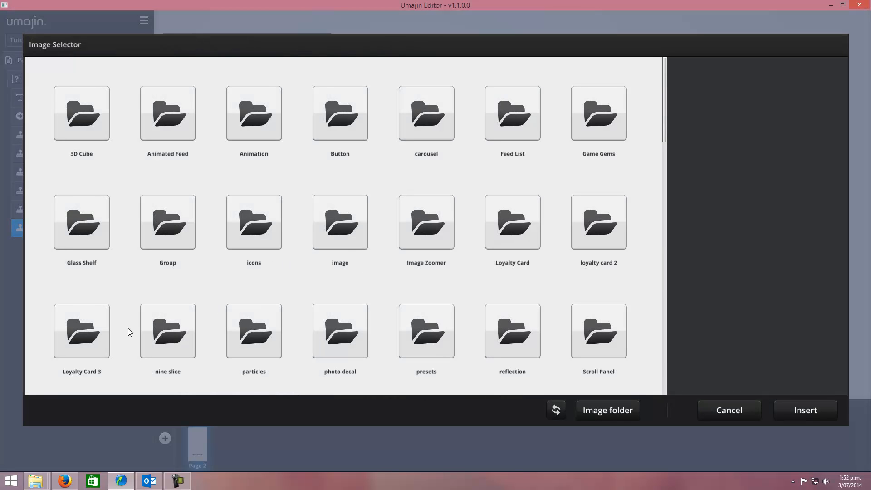
double_click(90, 333)
click(449, 167)
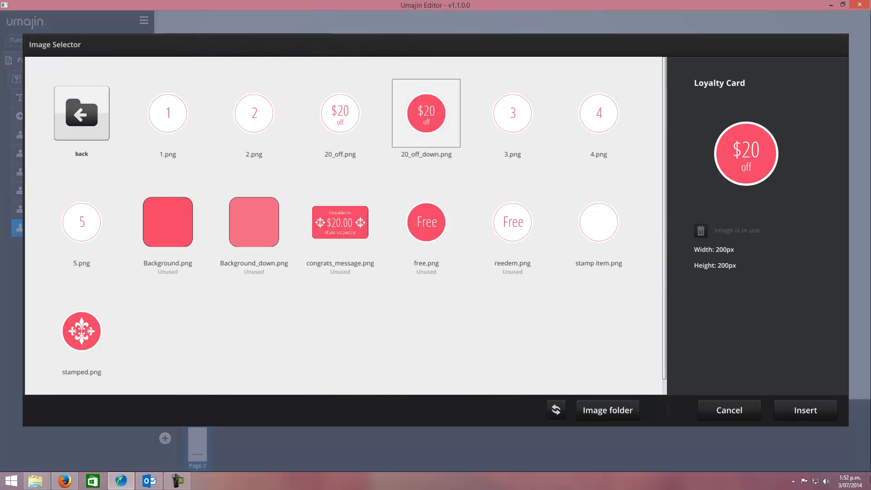
click(812, 417)
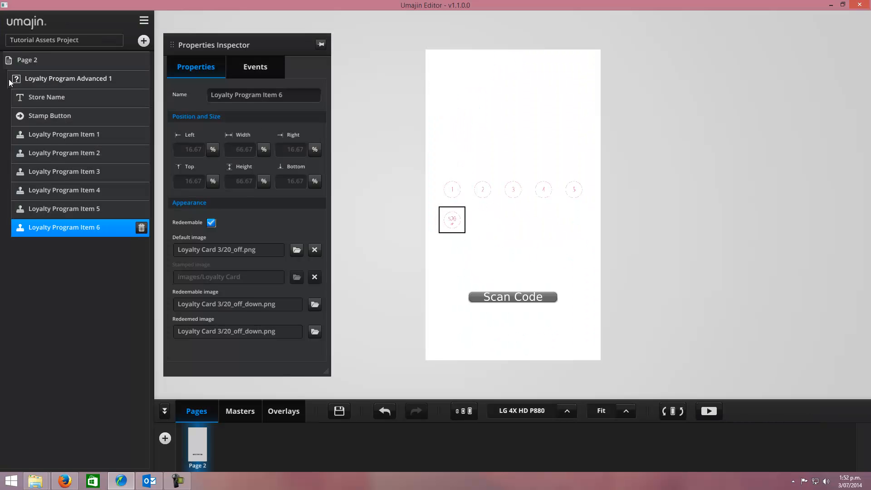
Set the loyalty program's item scale to 277 and move the Scan Code button below the stamps, to about 102% from the top
click(39, 79)
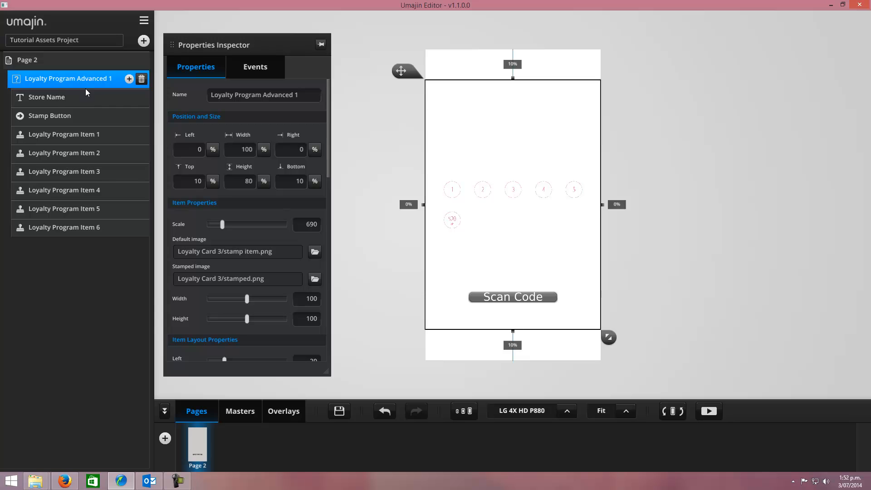
drag(222, 225, 214, 227)
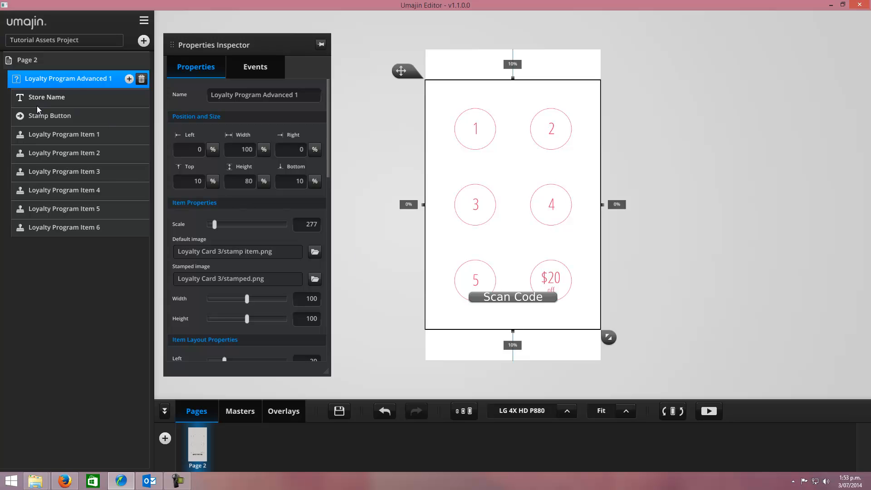
click(49, 119)
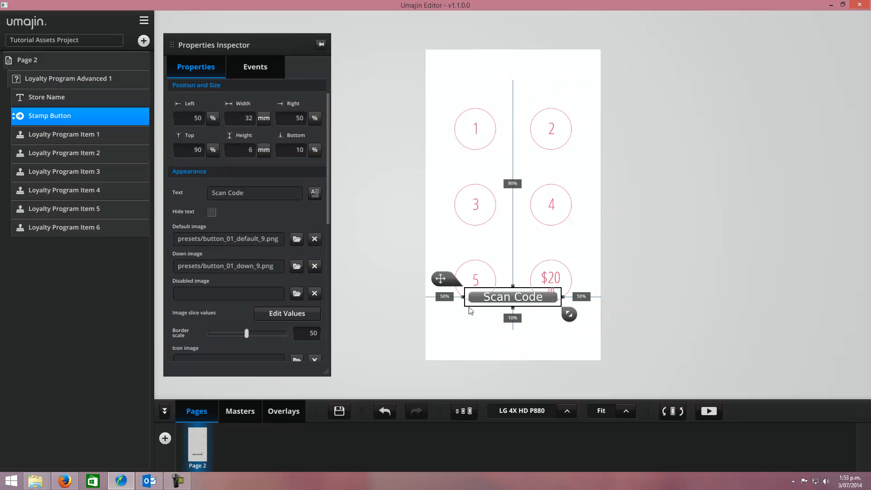
drag(447, 285, 447, 314)
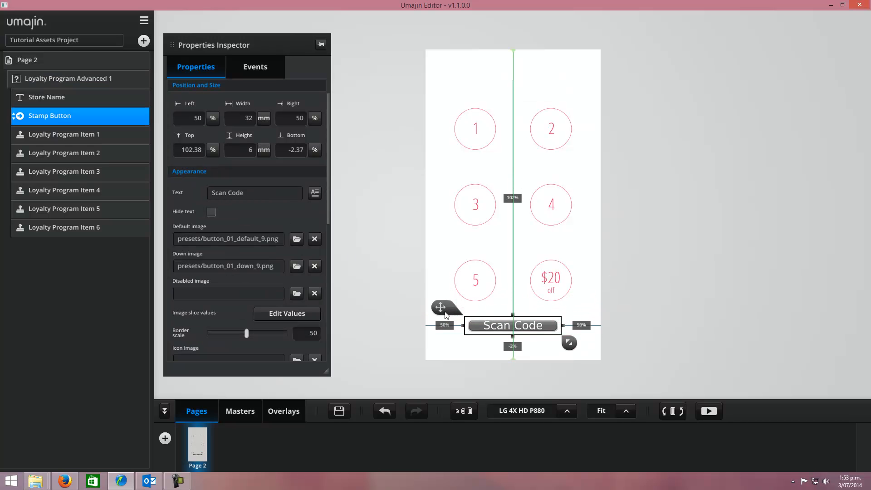
Increase the Scan Code button's height to about 12.5 mm and switch its width and height units to percent
drag(512, 336, 514, 363)
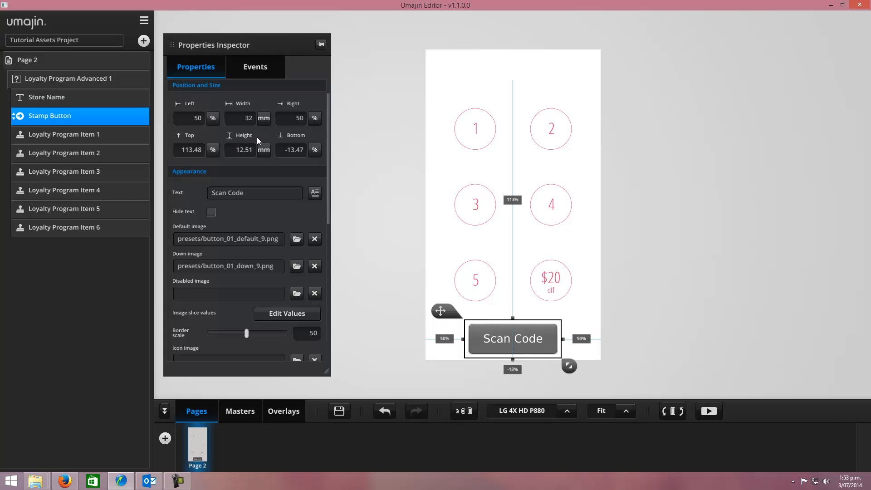
click(263, 118)
click(264, 149)
Set the Scan Code button's default image to Loyalty Card 3/Background.png and its down image to Background_down.png
click(296, 239)
click(176, 217)
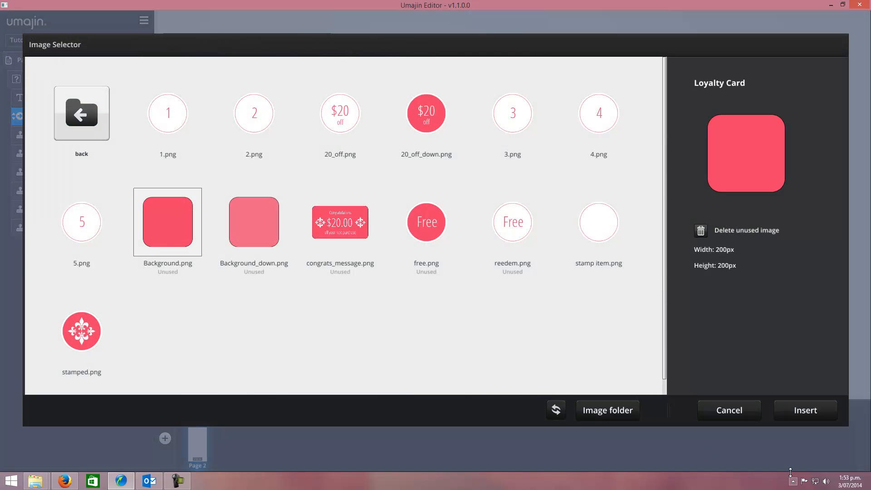
click(799, 410)
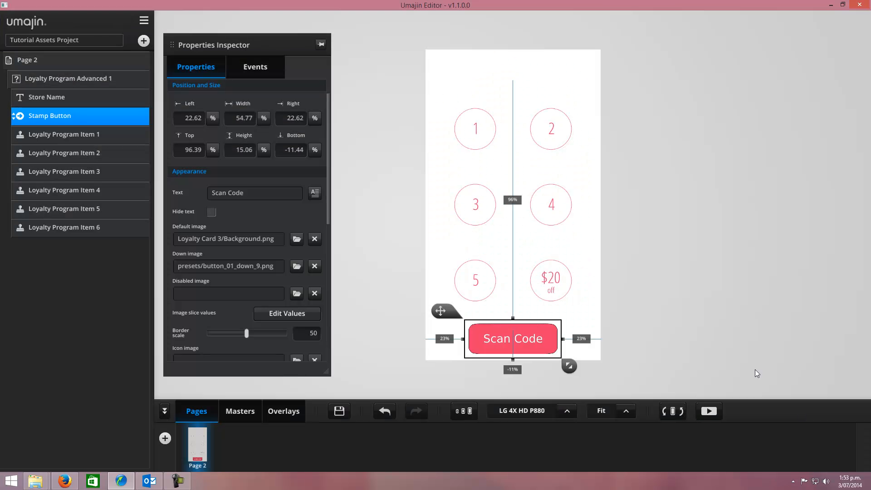
click(297, 266)
click(267, 234)
click(807, 412)
Set the Scan Code button's text to font OpenSans-CondLight.ttf at size 12
drag(329, 205, 325, 345)
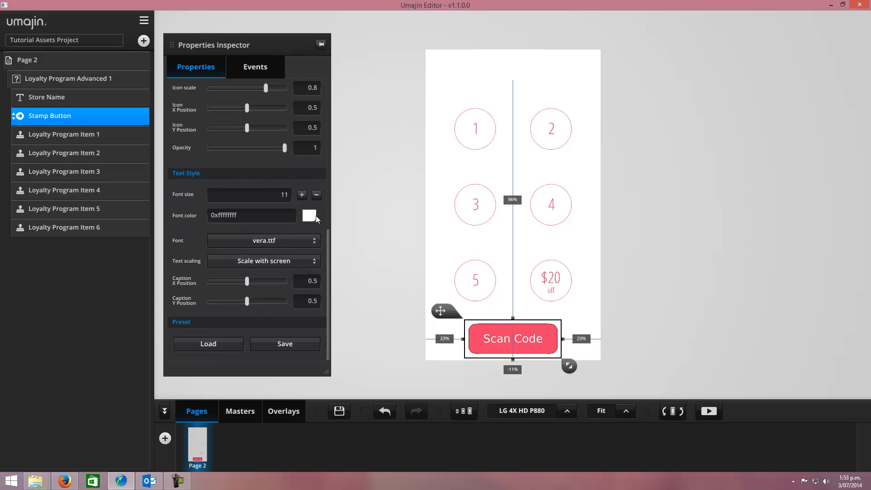
click(316, 194)
click(317, 194)
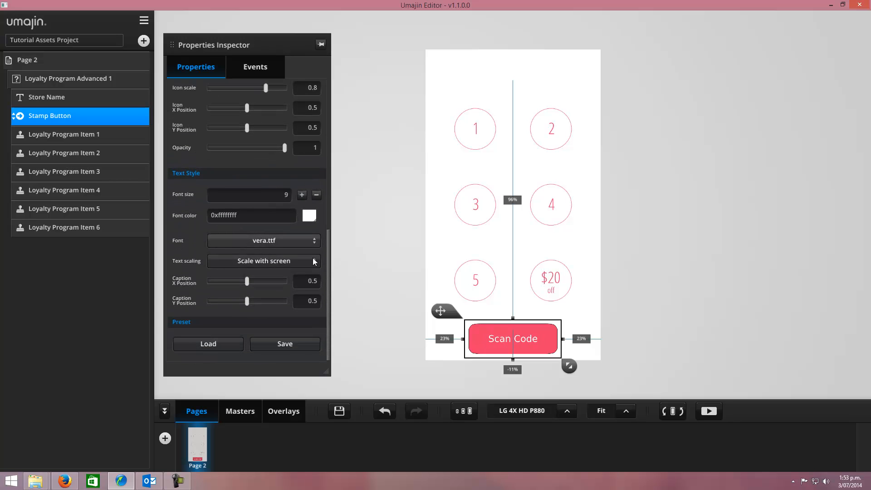
click(284, 242)
click(257, 295)
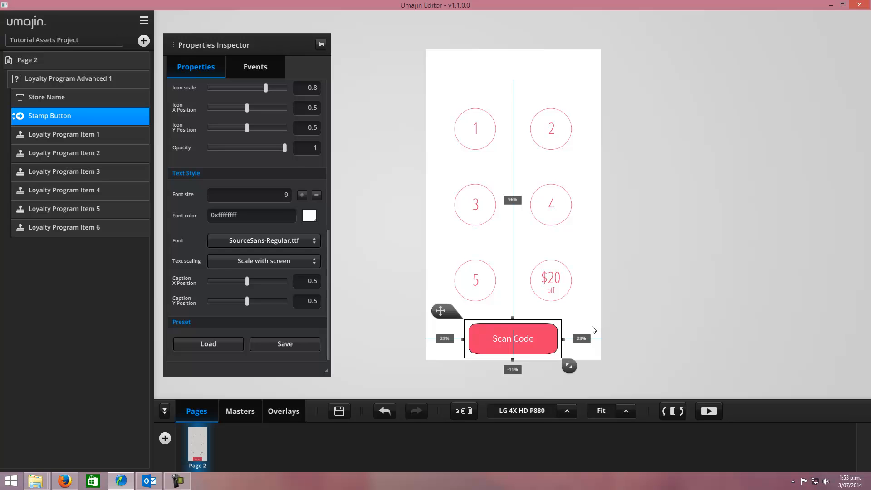
click(314, 244)
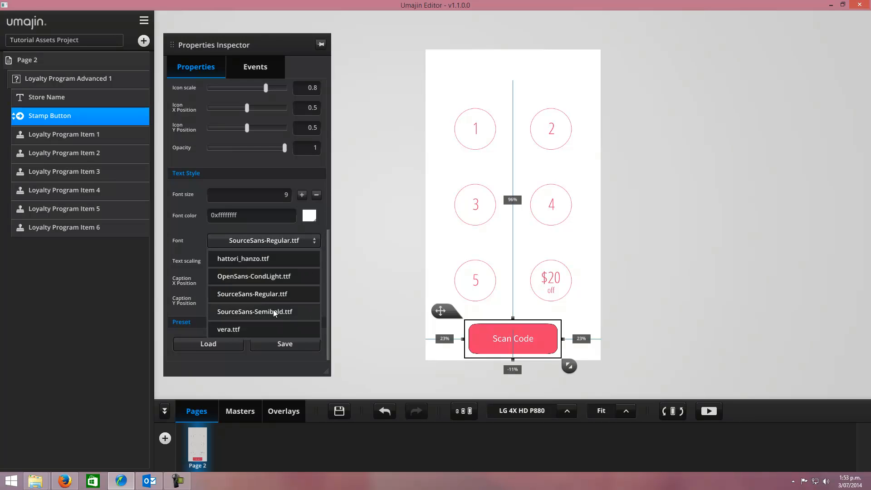
click(257, 274)
click(302, 195)
click(302, 195)
click(302, 195)
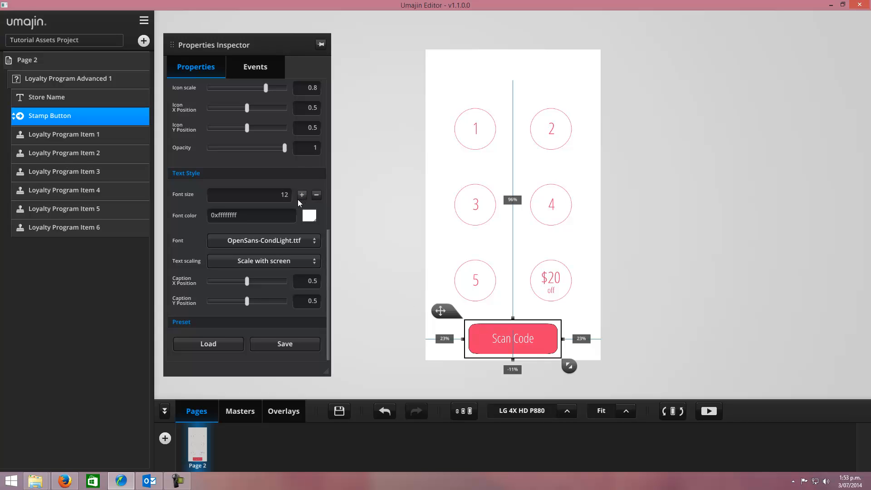
click(685, 239)
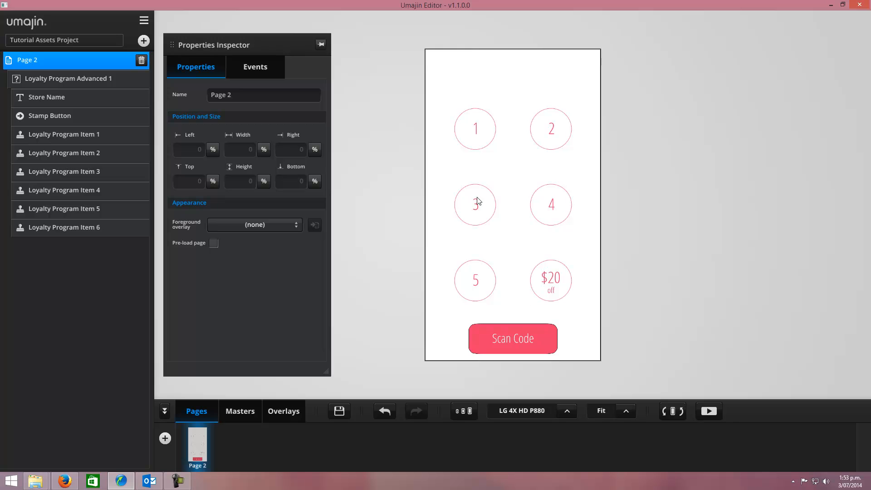
Open the store list in the Project CMS and delete the existing Umajin store
click(75, 80)
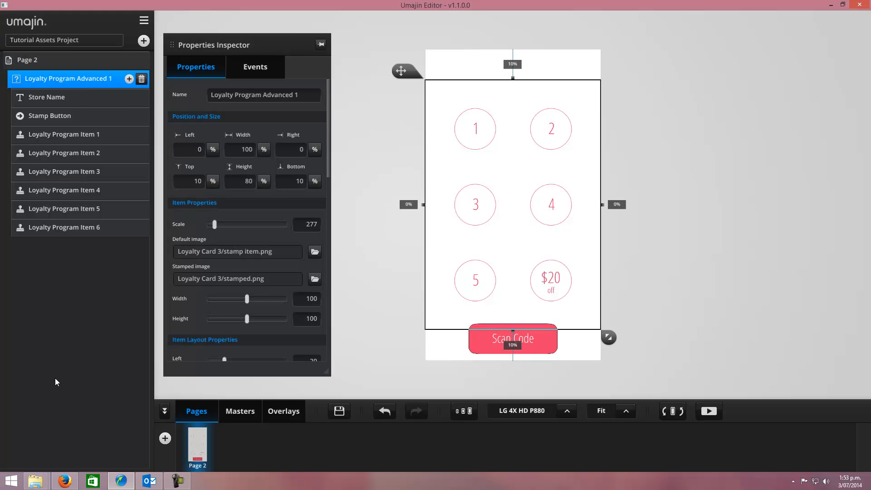
click(144, 21)
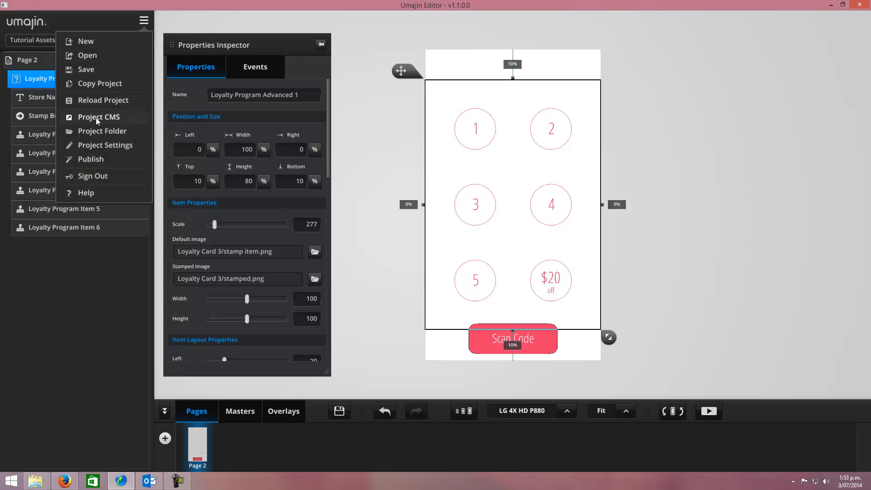
click(109, 117)
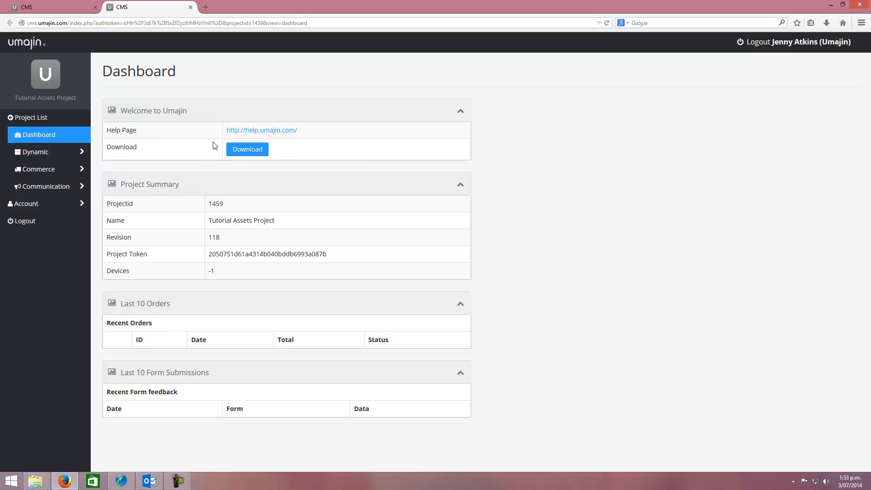
click(45, 172)
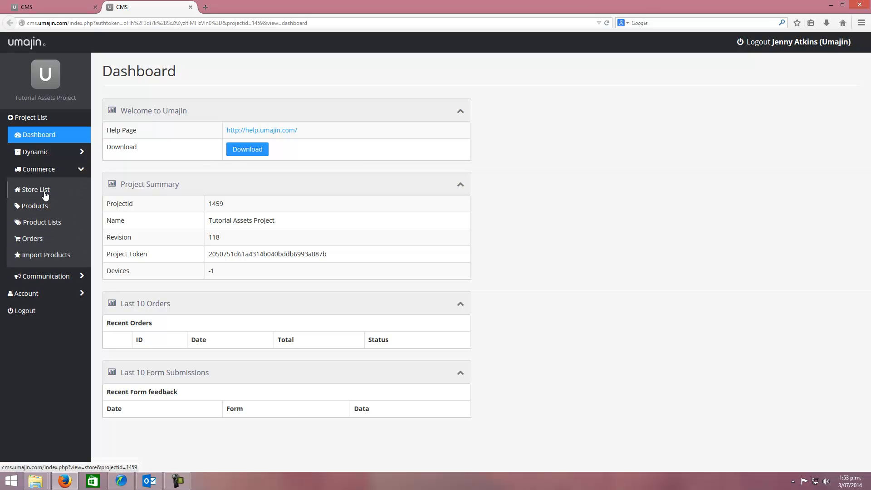
click(44, 193)
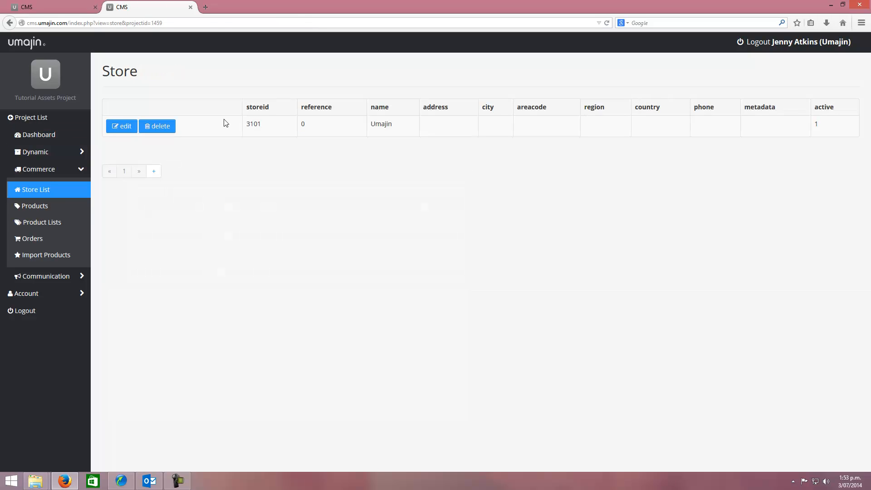
click(165, 130)
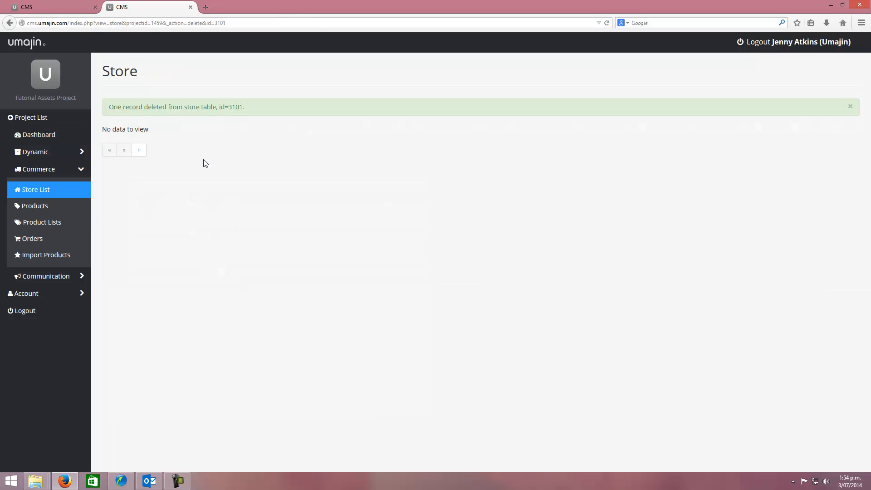
Add a new store named Umajin to the store list and save the record
click(138, 152)
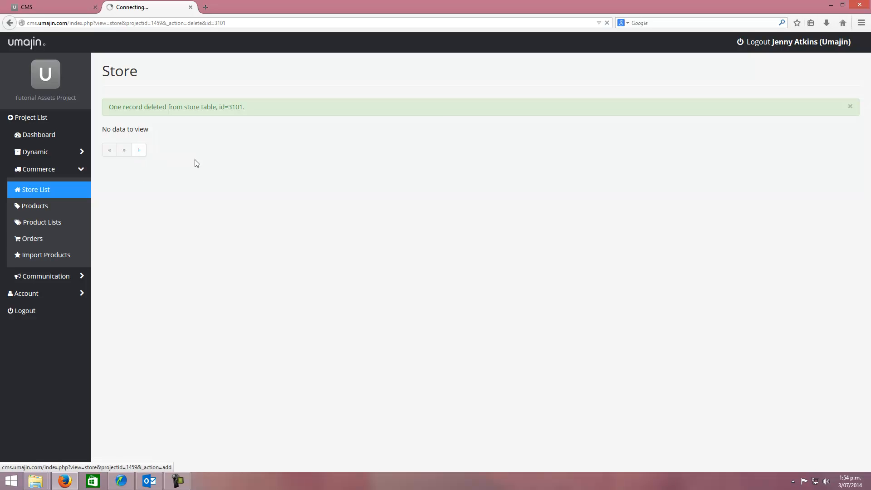
click(217, 134)
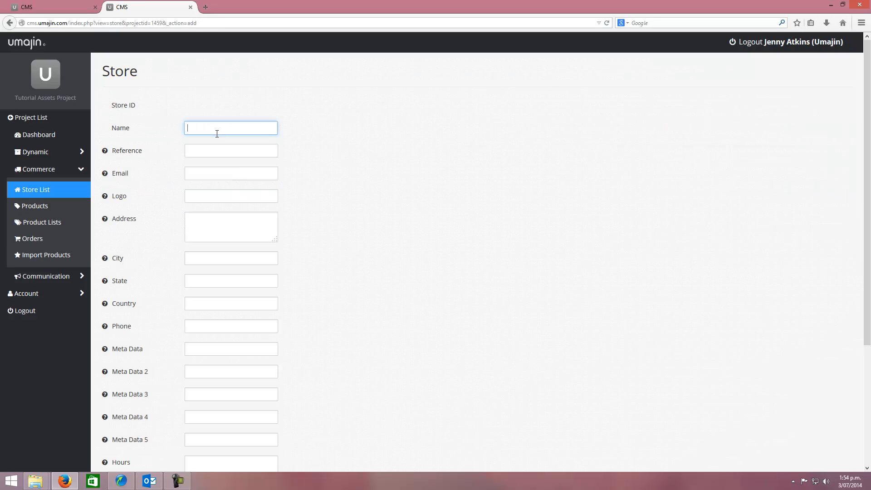
text(Uma)
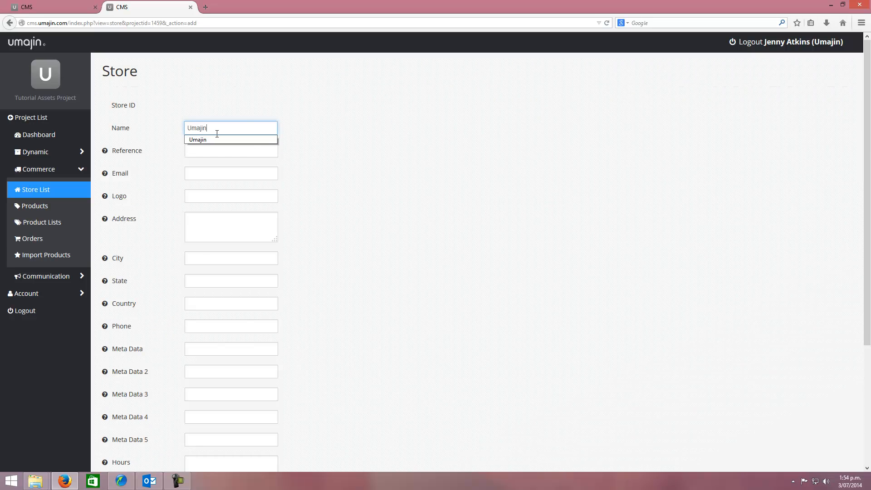
text(jin)
click(359, 186)
scroll(313, 167, down, 3)
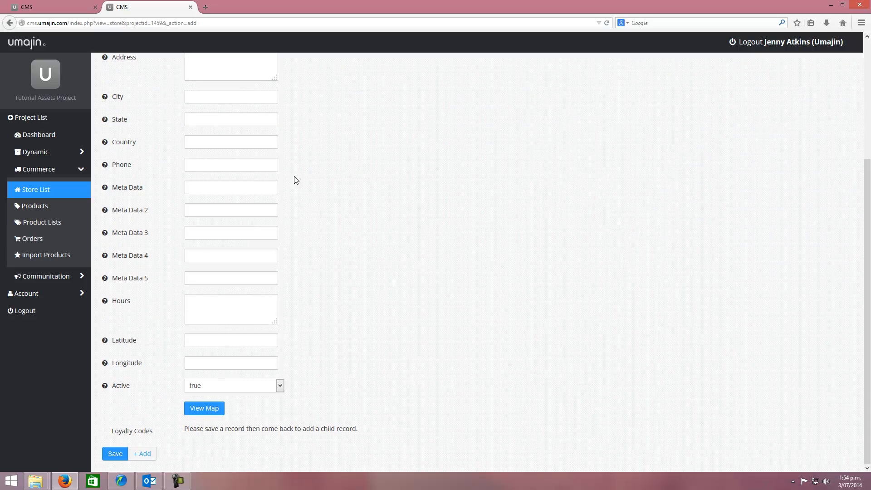
click(117, 456)
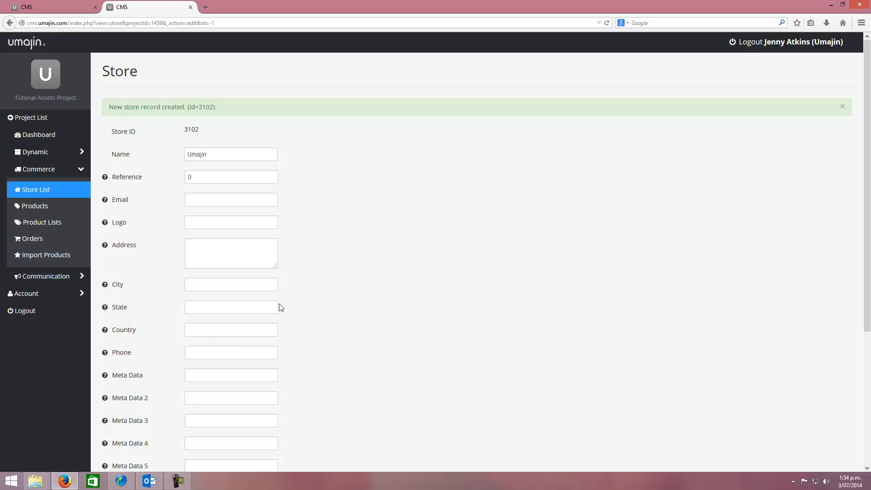
Add a loyalty code to the new store with 1 token and expiry date 11/01/2015, and save it
scroll(263, 313, down, 5)
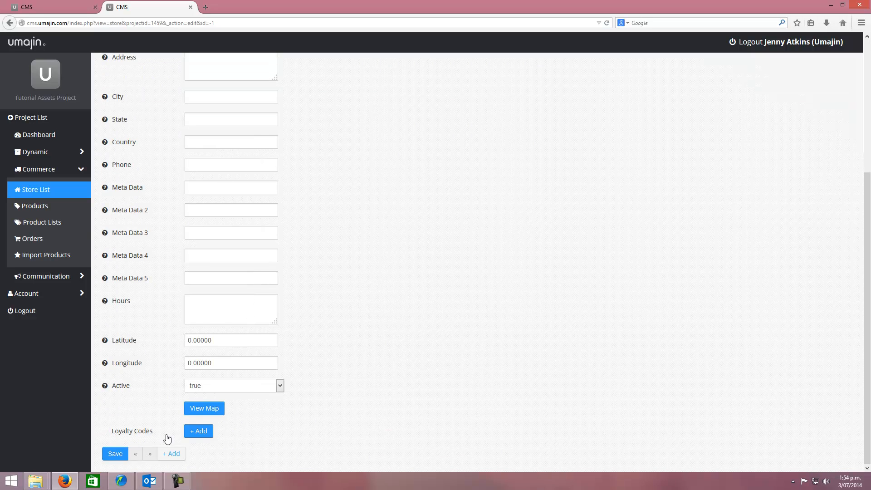
click(200, 435)
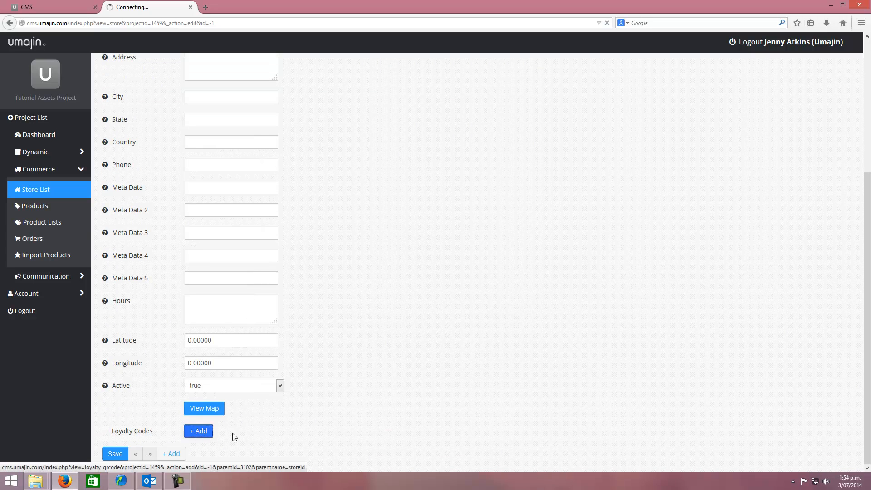
click(207, 150)
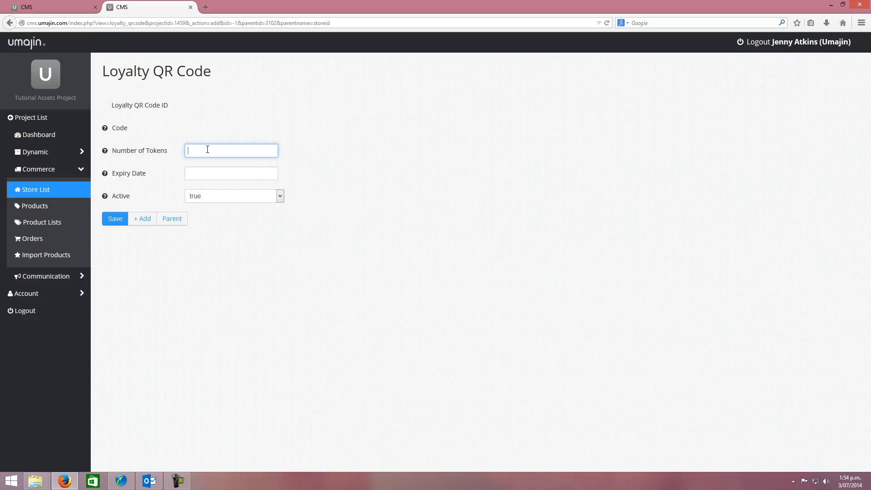
text(1)
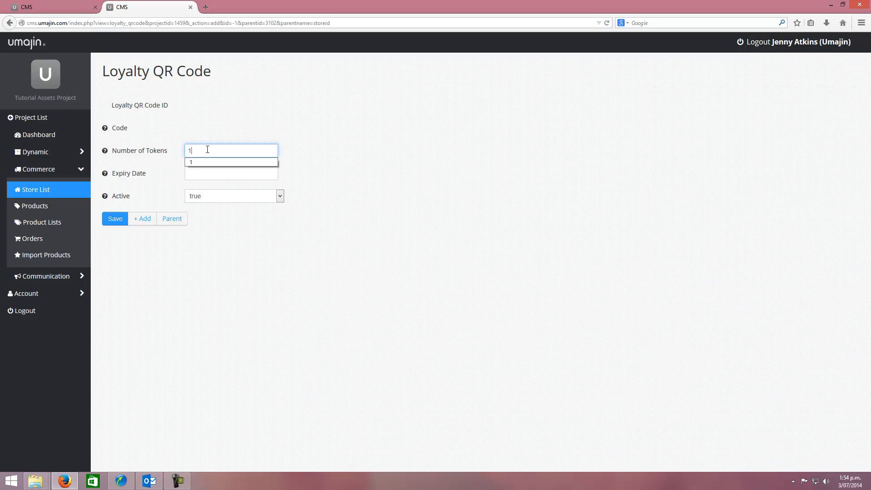
click(201, 176)
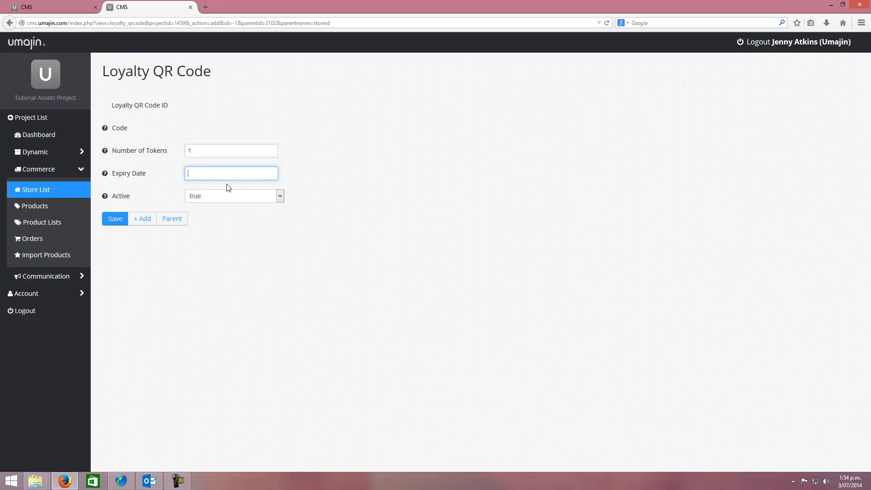
text(11)
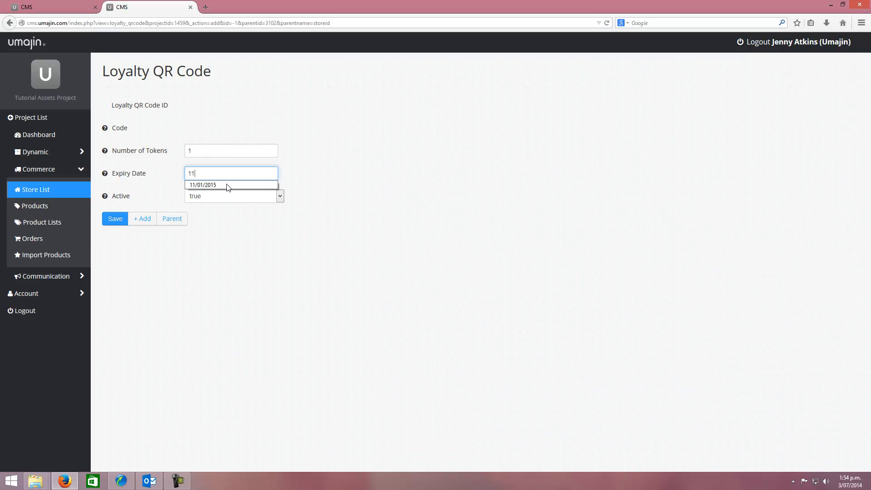
click(207, 183)
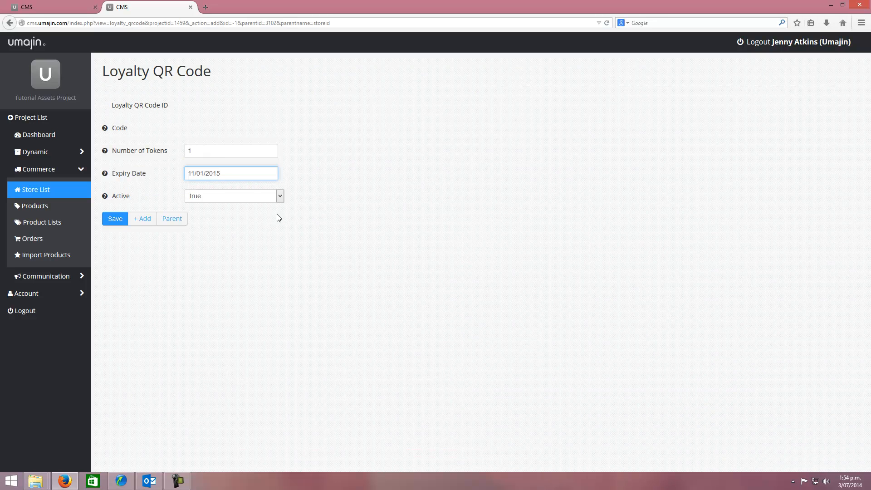
click(116, 220)
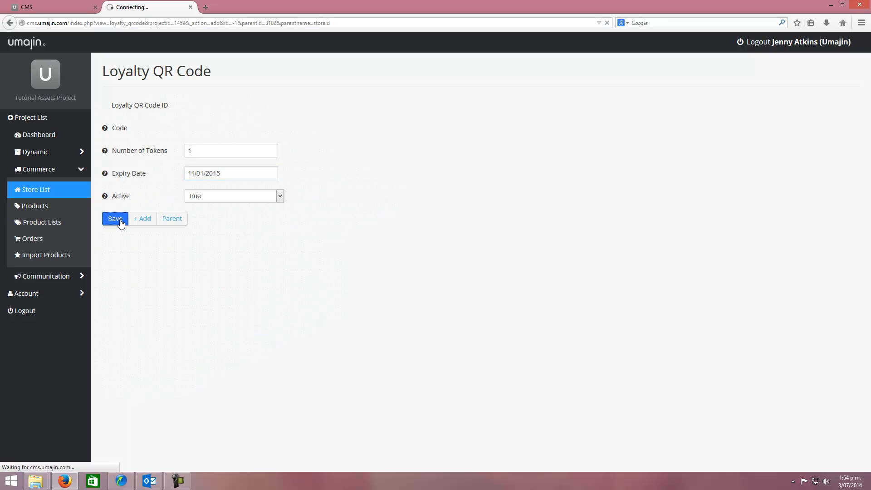
Reopen the Umajin store from the store list and view the QR code of its loyalty code
click(45, 189)
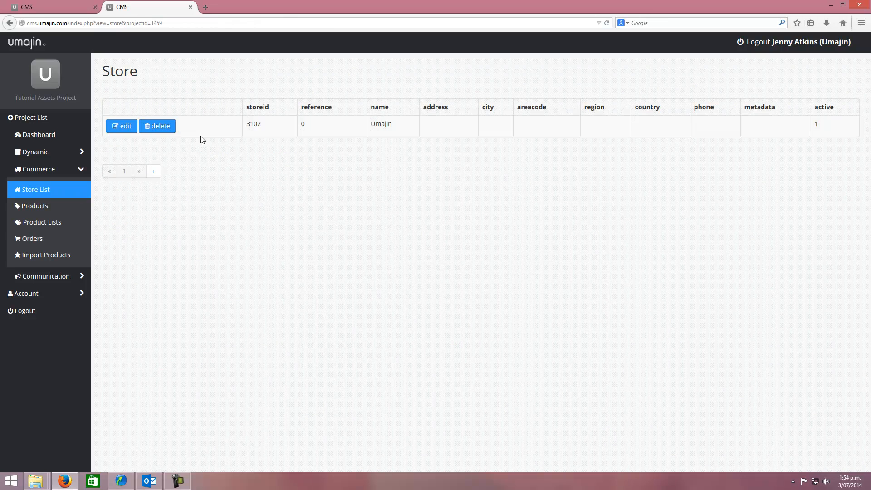
click(129, 130)
scroll(427, 223, down, 5)
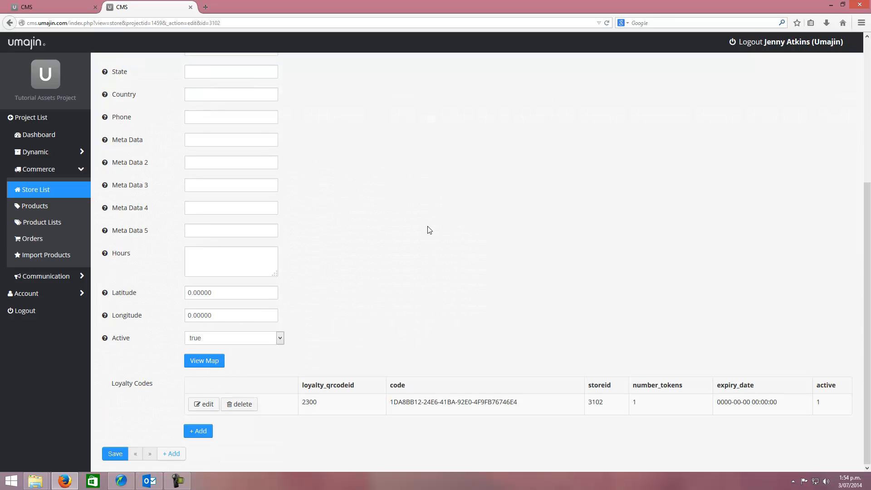
click(206, 405)
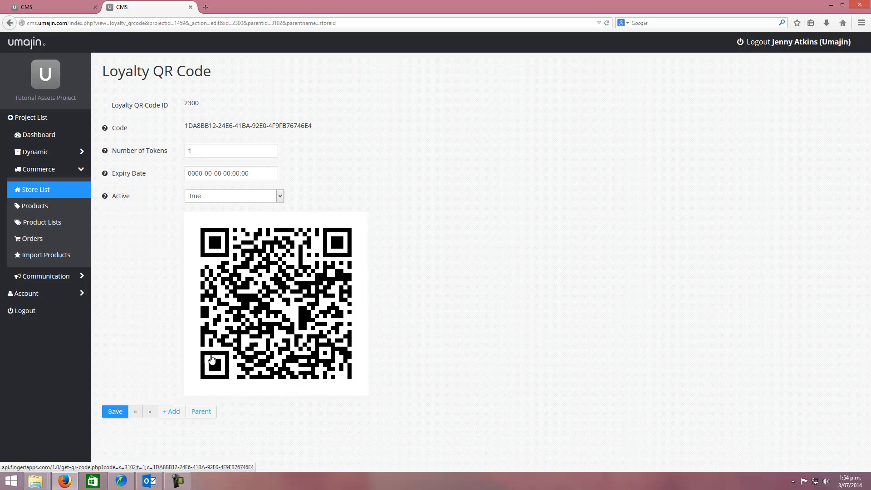
Return to Umajin Editor and add five test stamps to the Loyalty Program Advanced 1 card
click(120, 481)
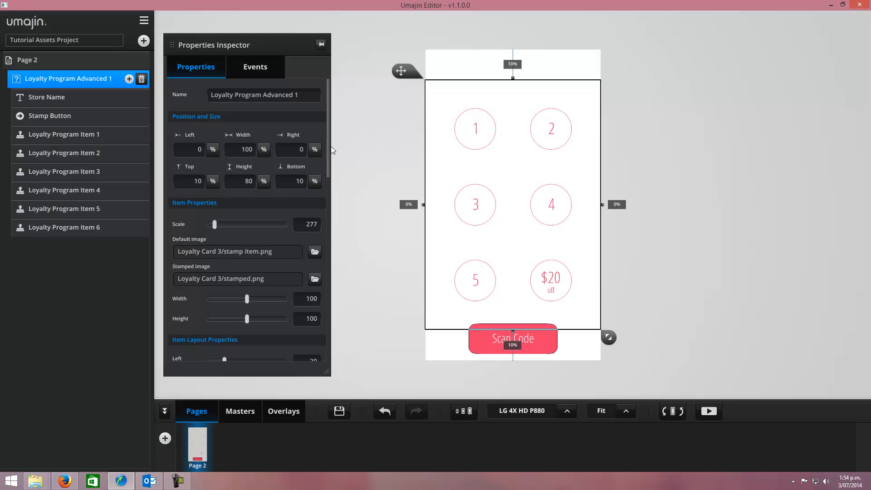
drag(328, 147, 333, 334)
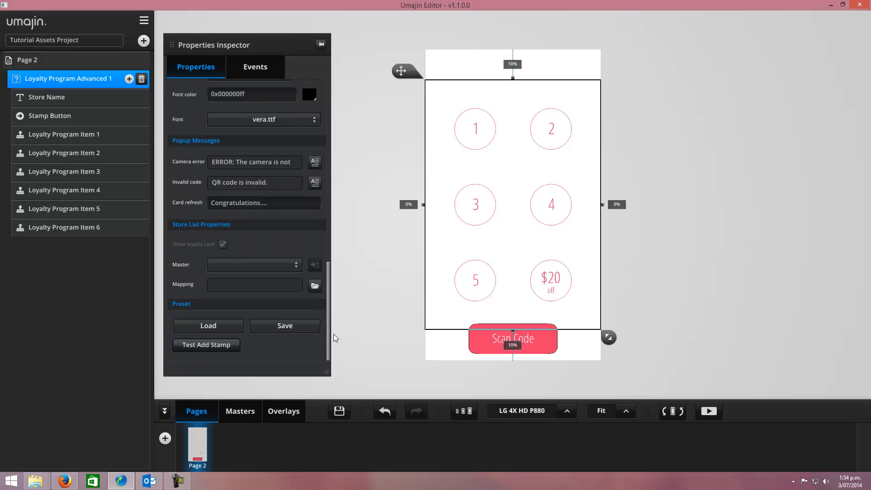
click(213, 344)
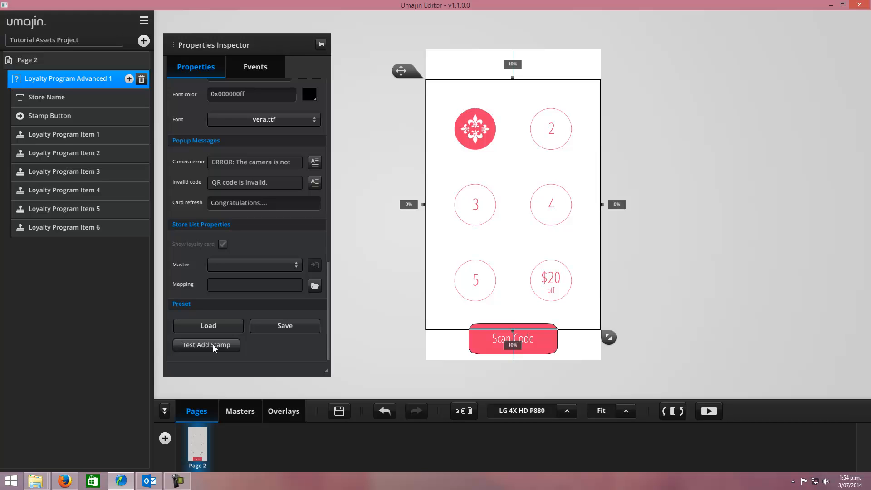
click(213, 344)
click(213, 344)
click(213, 344)
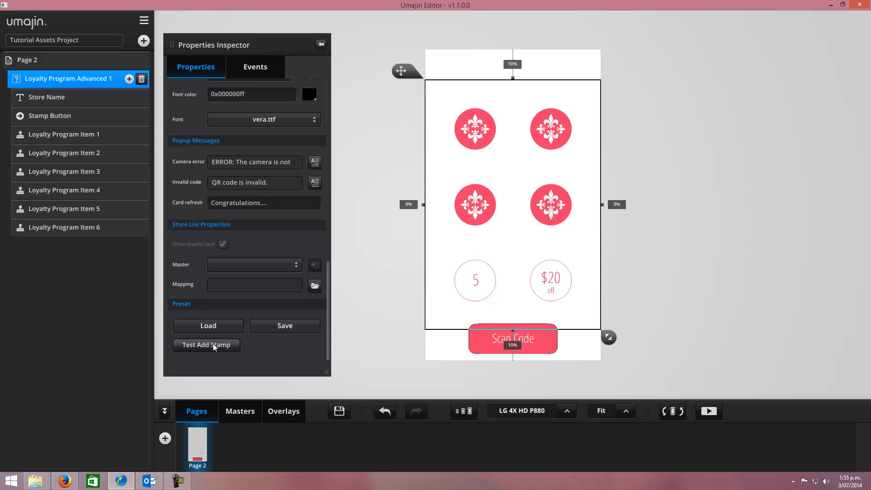
click(213, 344)
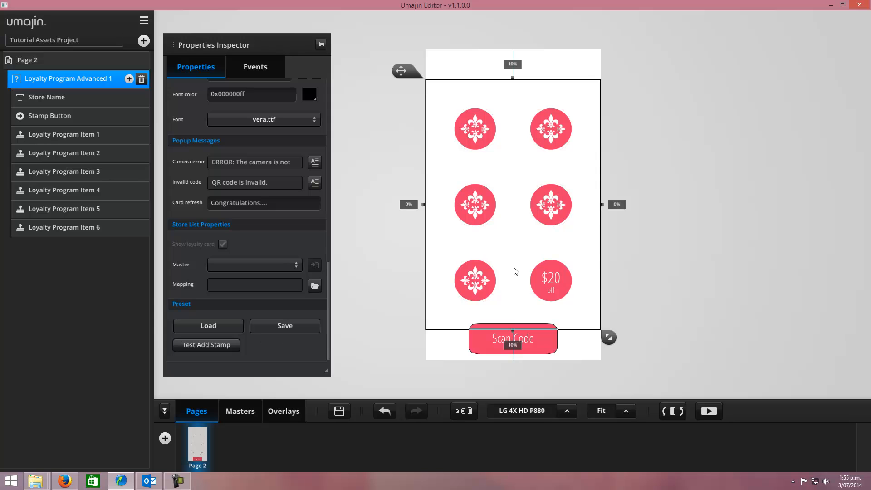